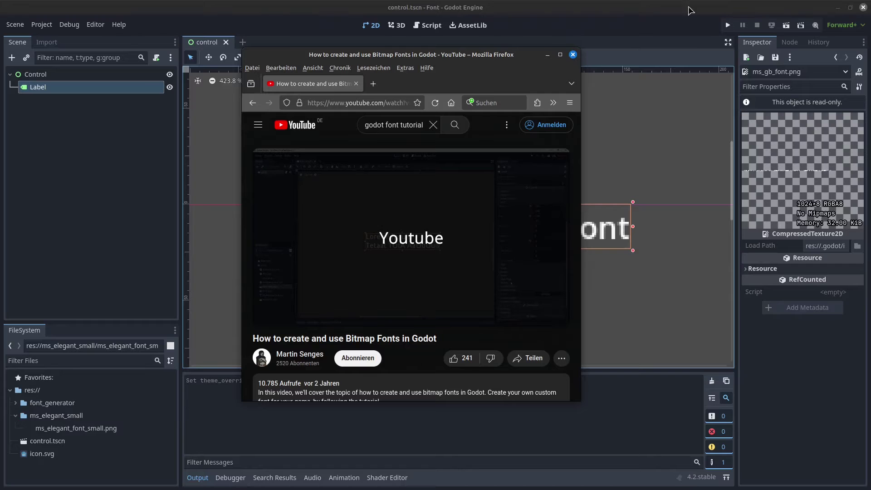
Step: Close the YouTube browser window and switch to GIMP to view the ms_elegant_font_small.png strip at full width
left_click(573, 55)
mouse_move(443, 230)
middle_mouse_down()
mouse_move(282, 222)
mouse_move(437, 353)
mouse_move(363, 179)
mouse_move(427, 236)
middle_mouse_up()
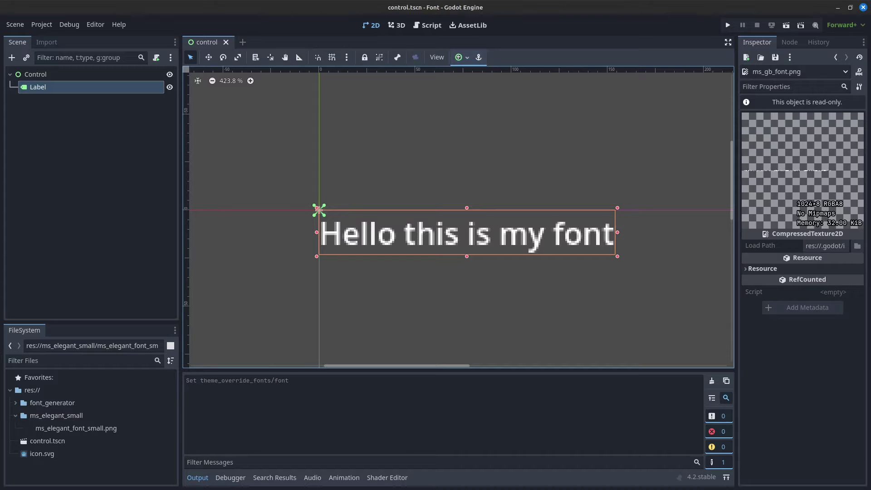
key("alt+Tab")
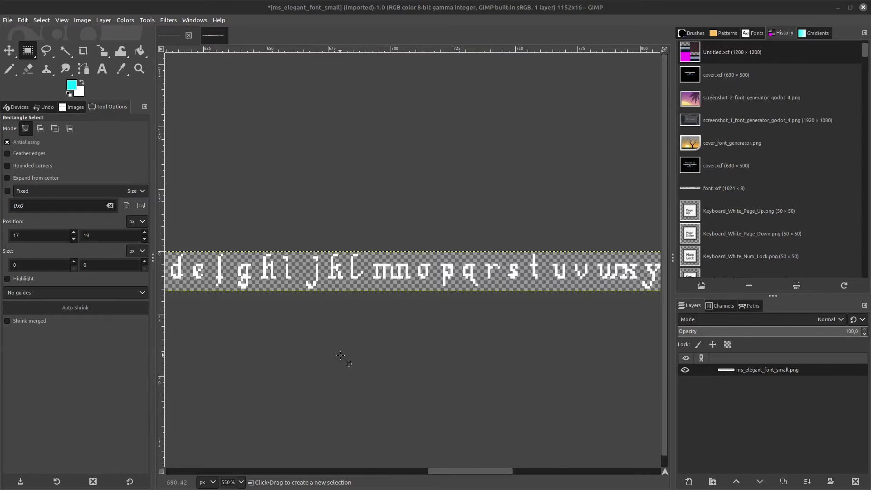
scroll(334, 352, "down", 3, "ctrl")
scroll(454, 354, "down", 2)
scroll(525, 342, "left", 5)
scroll(478, 316, "down", 1, "ctrl")
scroll(326, 305, "right", 10)
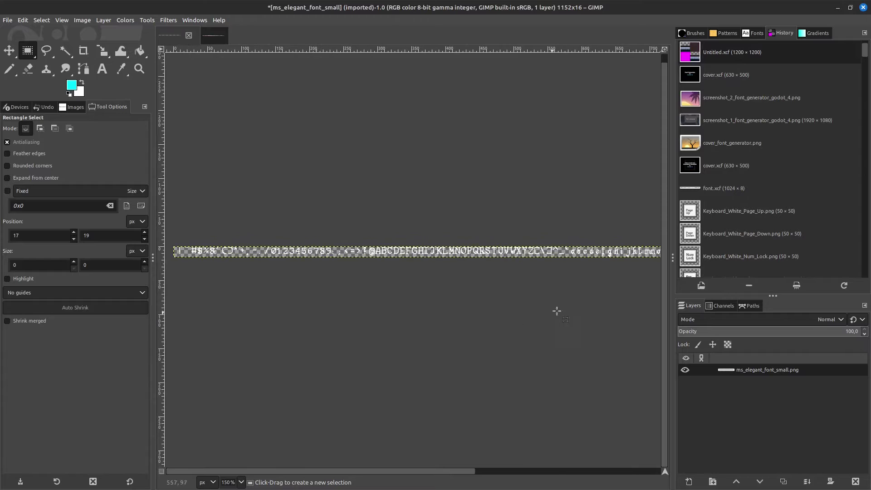
scroll(332, 325, "left", 10)
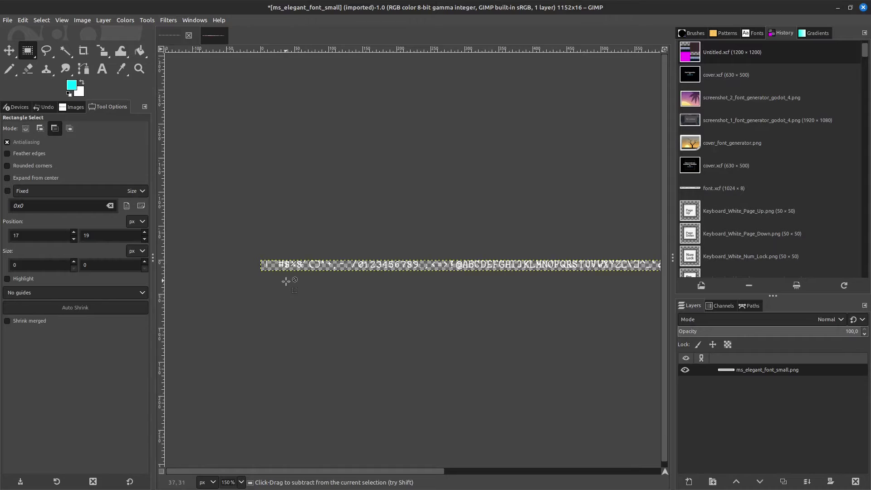
Step: Examine the characters along the font strip, from the opening symbols and digits through the uppercase to the lowercase letters
scroll(285, 282, "up", 2, "ctrl")
scroll(285, 282, "up", 1, "ctrl")
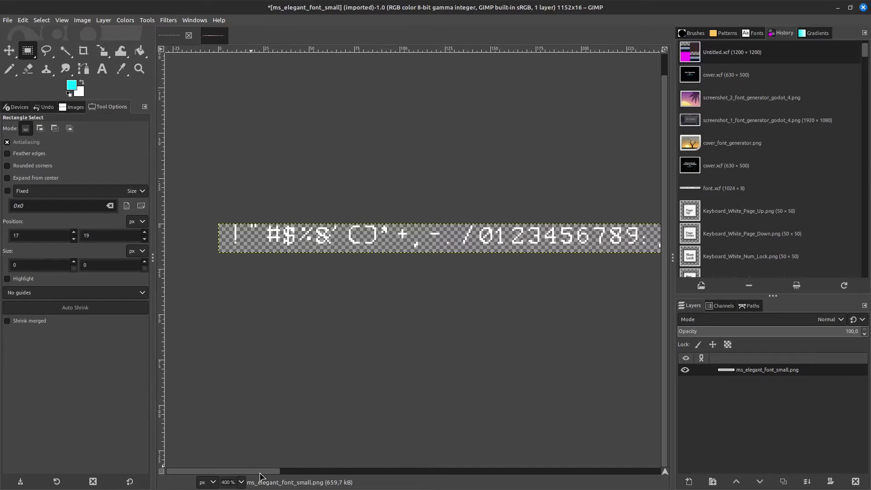
scroll(262, 473, "right", 15)
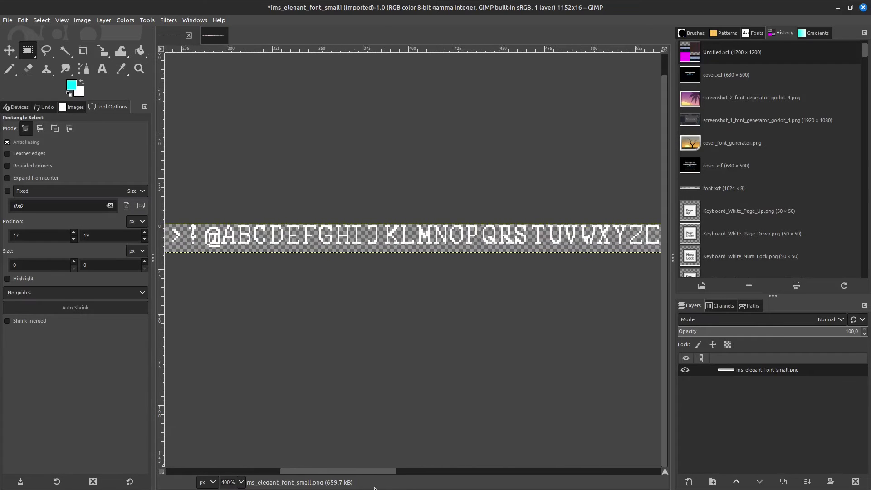
scroll(536, 485, "right", 15)
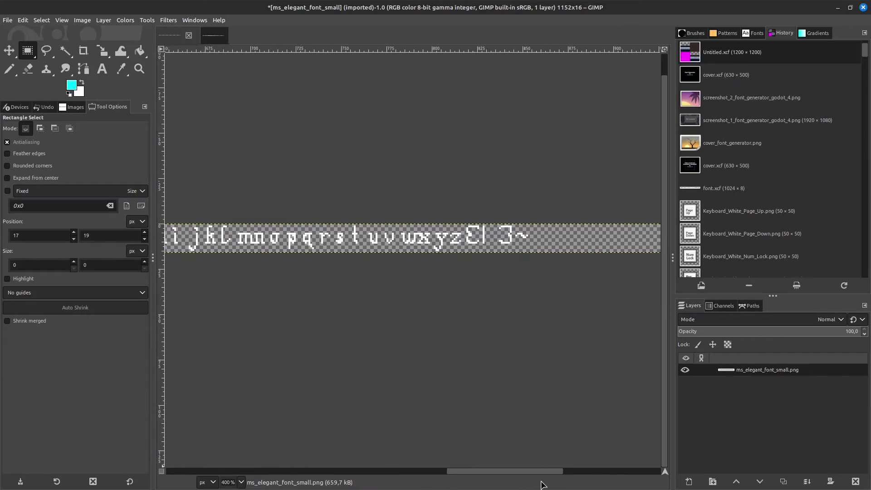
scroll(537, 484, "left", 5)
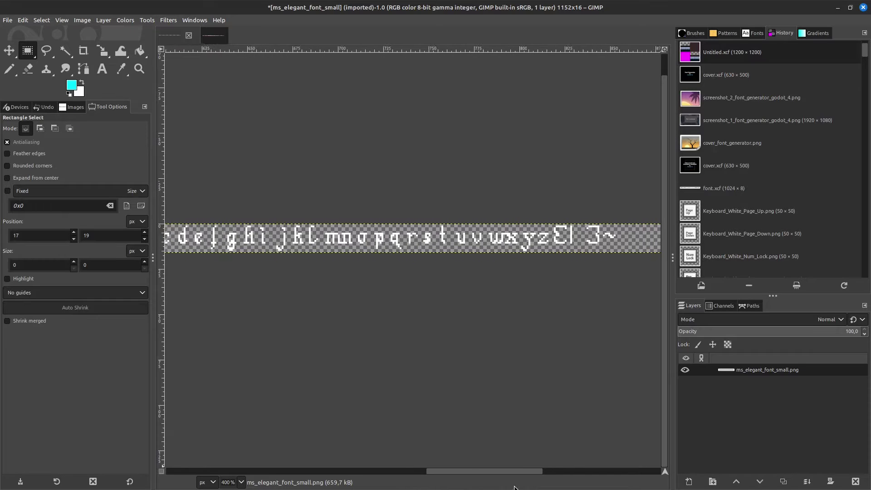
scroll(499, 488, "left", 3)
scroll(504, 488, "right", 4)
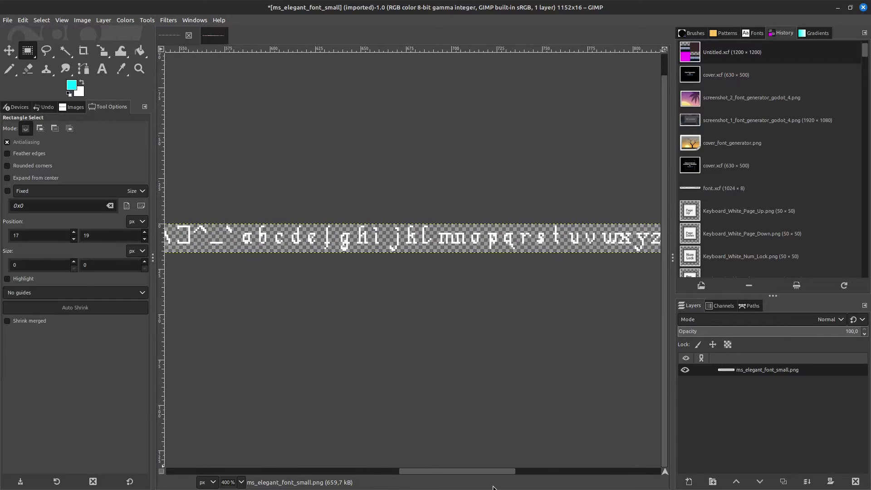
scroll(413, 272, "up", 3, "ctrl")
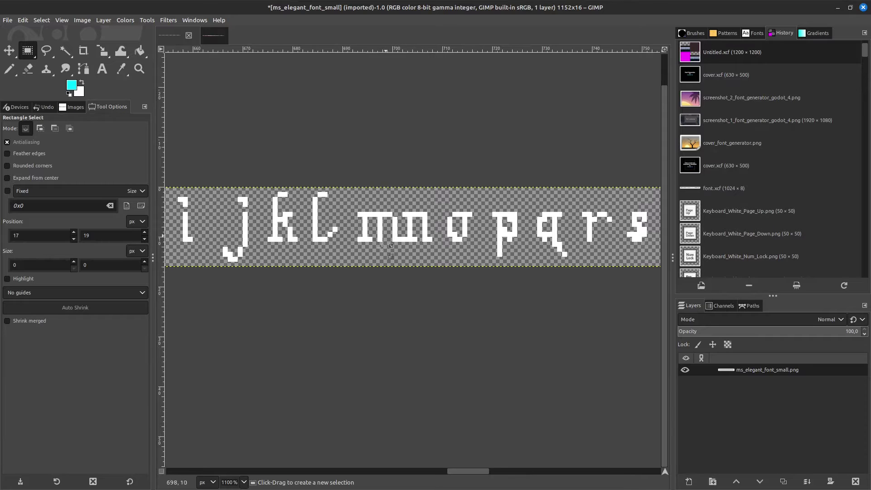
Step: Review the whole font strip once more from its first symbol to the lowercase letters, ending on the uppercase section
scroll(384, 274, "down", 3, "ctrl")
scroll(383, 273, "down", 2, "ctrl")
scroll(356, 321, "down", 1, "ctrl")
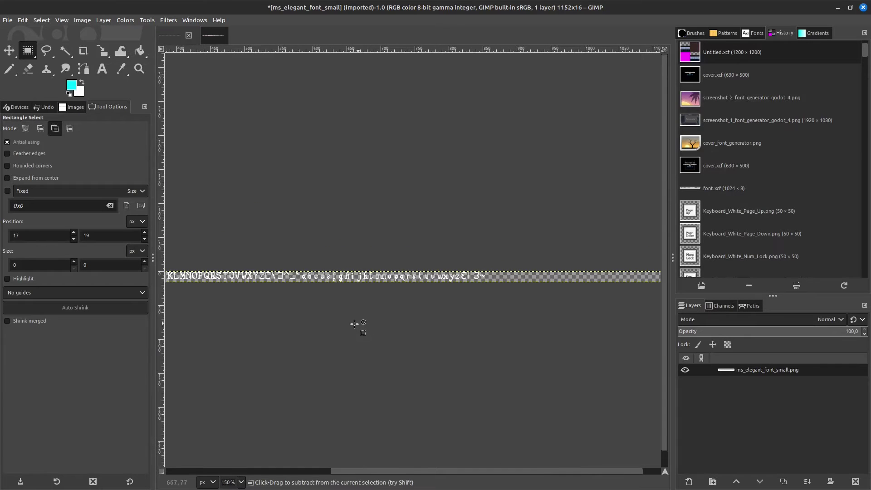
middle_click_drag(346, 329, 453, 313)
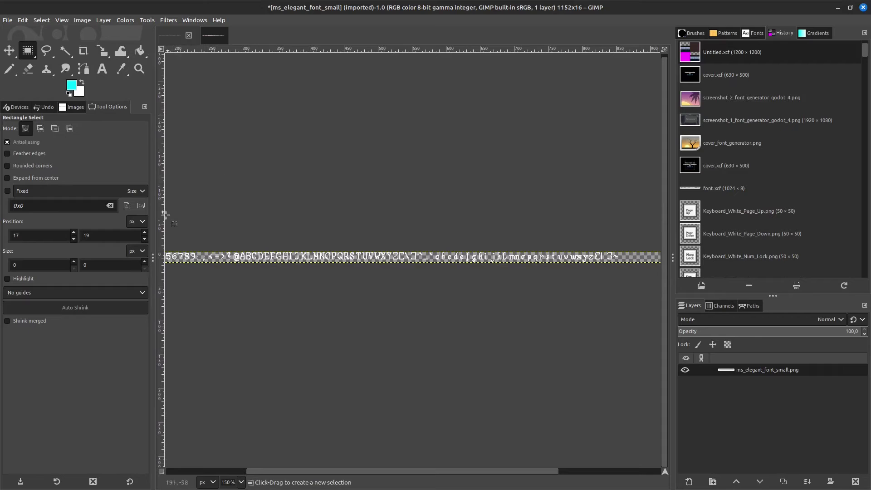
scroll(358, 349, "down", 1, "ctrl")
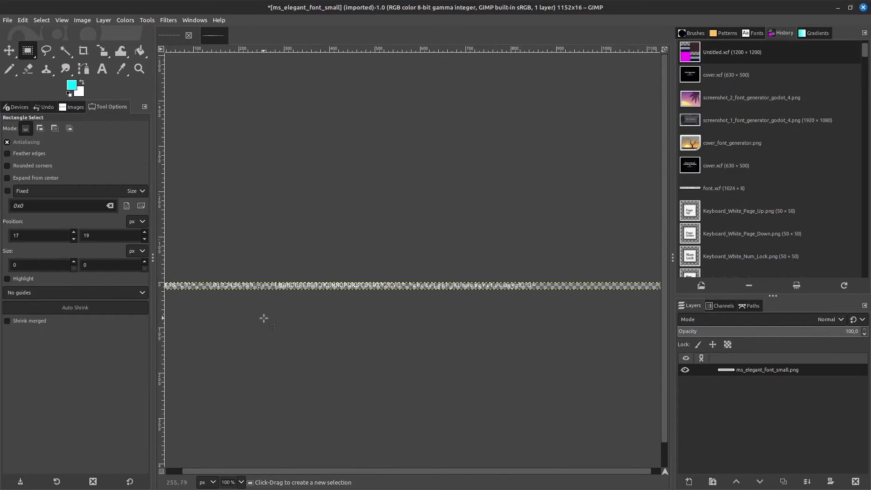
scroll(219, 345, "up", 4, "ctrl")
middle_click_drag(250, 210, 587, 333)
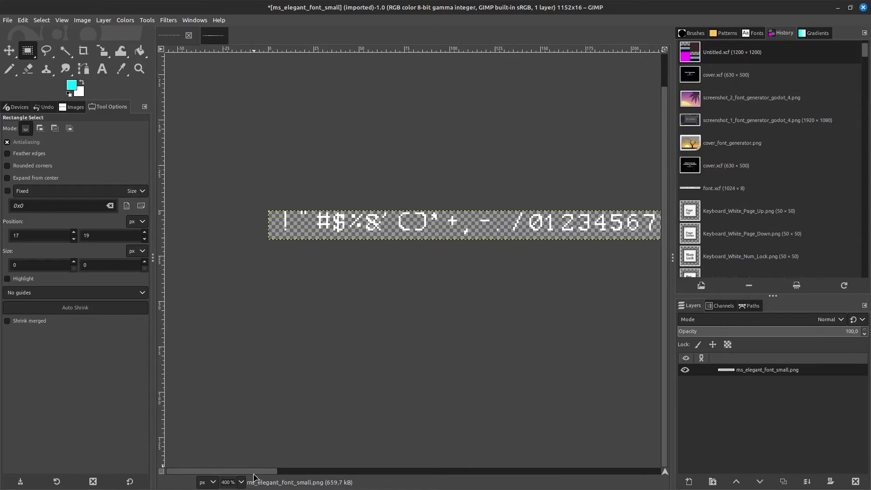
left_click_drag(260, 474, 478, 476)
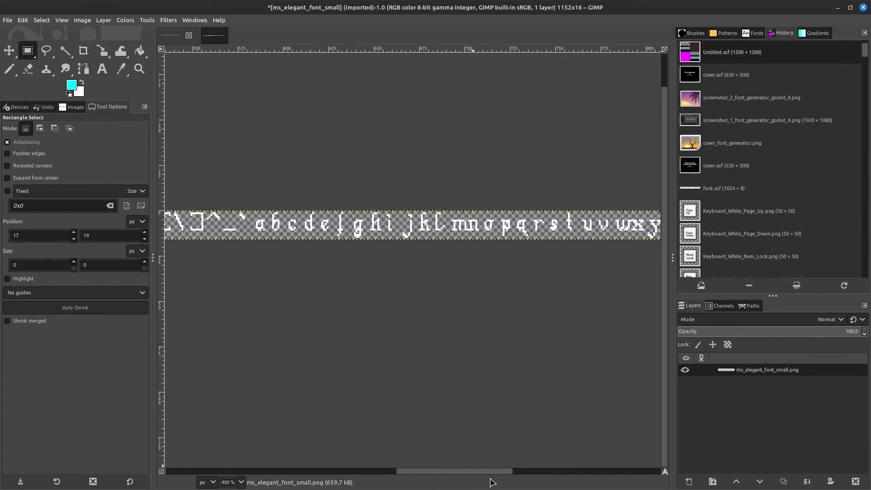
left_click_drag(499, 474, 380, 484)
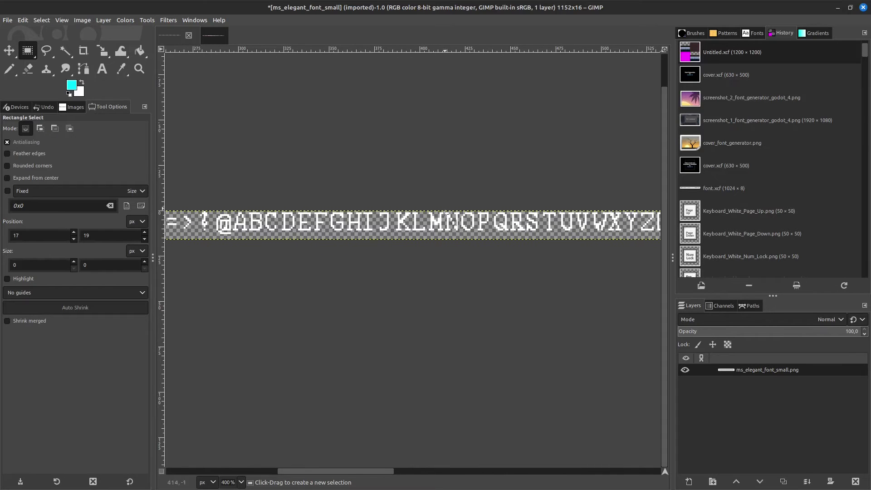
Step: Check the glyph cell size by making 9 × 16 px selections around the letter I and around the letter M
scroll(434, 228, "up", 4, "ctrl")
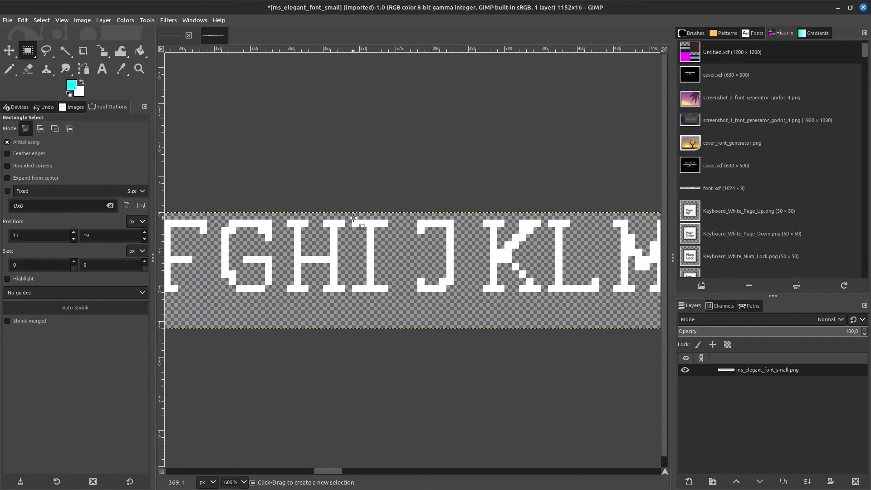
left_click_drag(349, 213, 416, 313)
left_click_drag(346, 274, 353, 277)
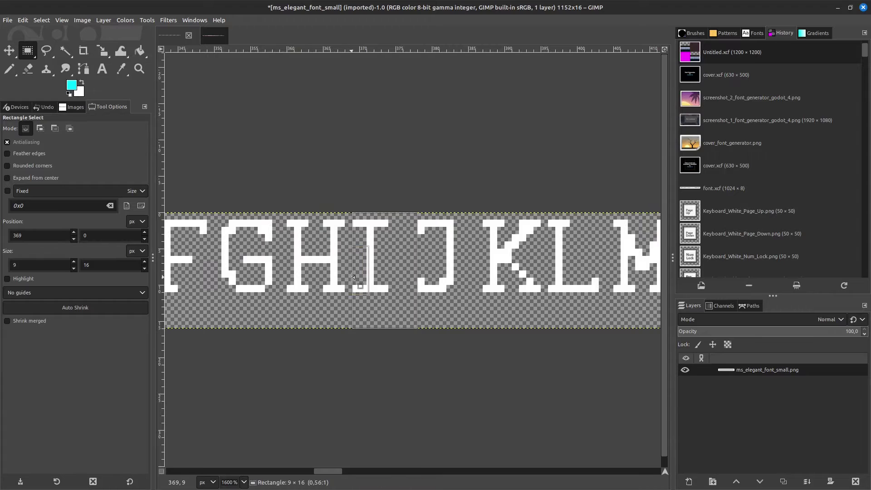
left_click_drag(328, 472, 347, 472)
left_click_drag(291, 214, 358, 327)
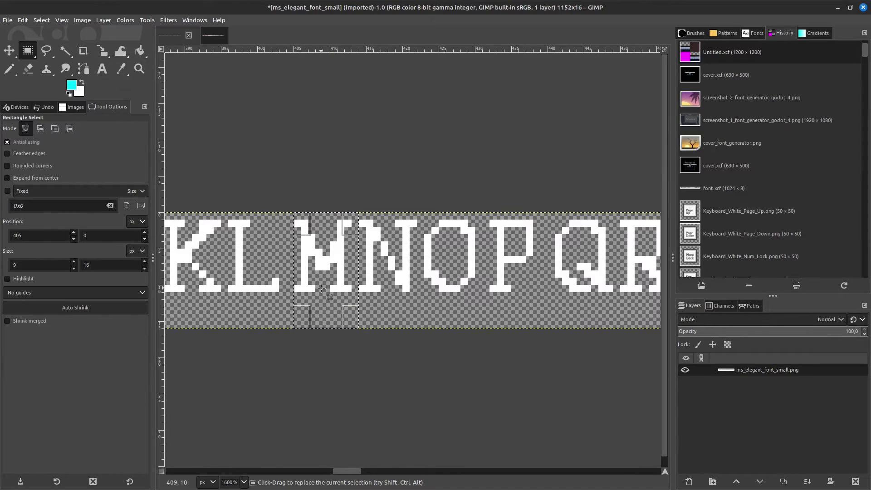
scroll(330, 298, "down", 7, "ctrl")
Step: Switch to Godot and set ms_elegant_font_small.png to import as Font Data (Monospace Image Font)
key("alt+Tab")
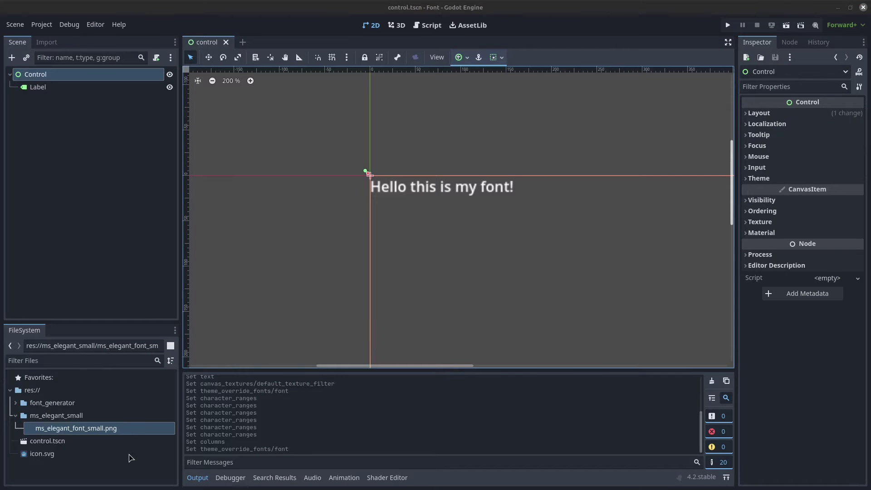
left_click(99, 432)
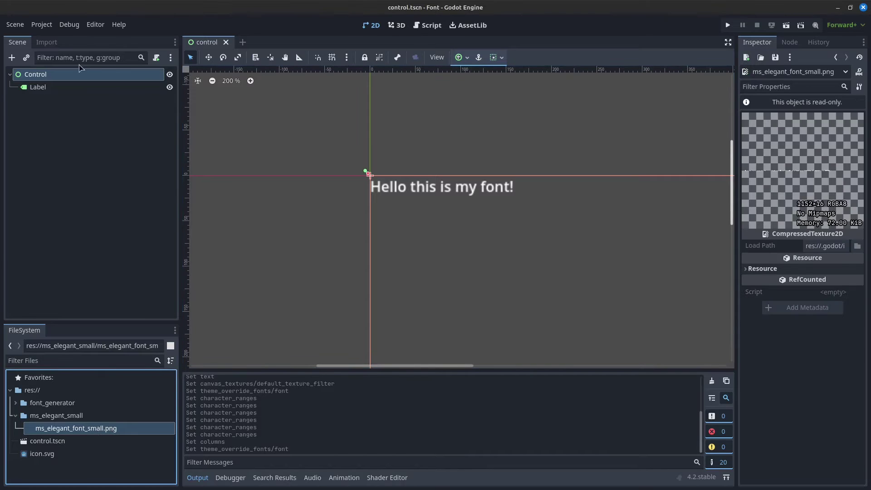
left_click(47, 42)
left_click(79, 92)
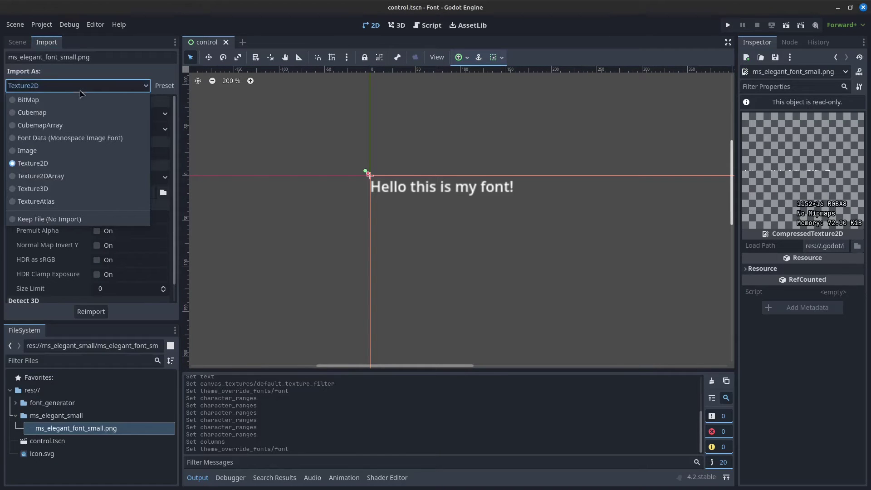
left_click(67, 140)
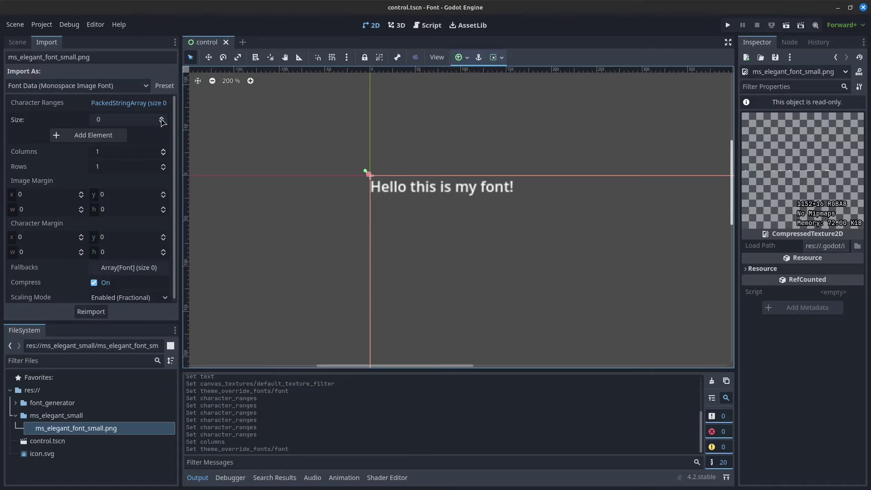
Step: Add one character range to the font import settings, covering ' '-'~'
left_click(161, 118)
left_click(119, 135)
type("'")
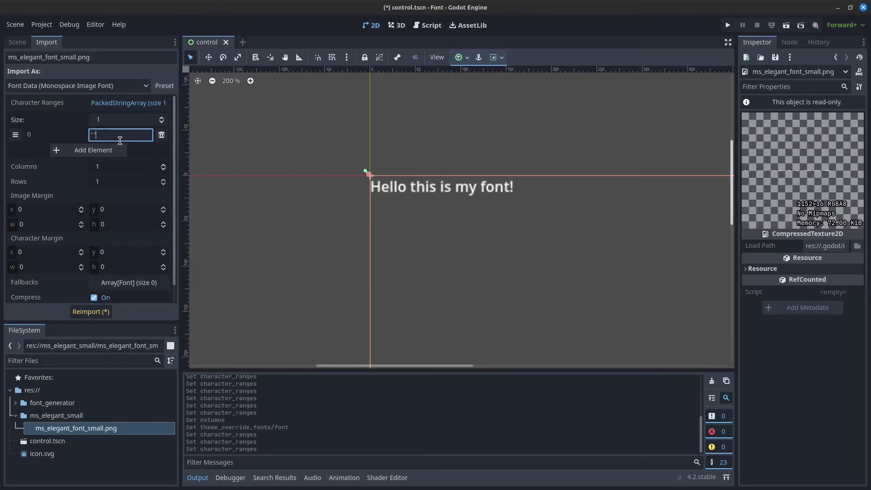
type(" '-'~")
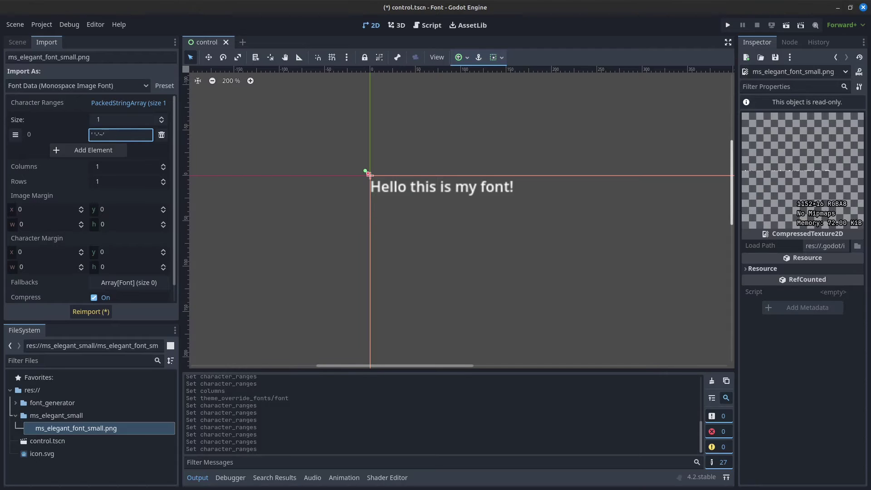
Step: Set the font import's columns to 128 and reimport the image, confirming the reimport
left_click(139, 170)
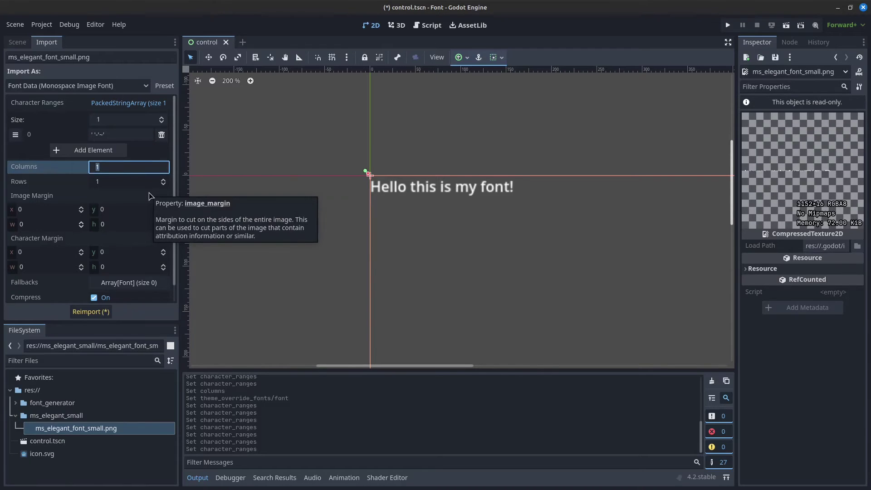
type("128")
key("Return")
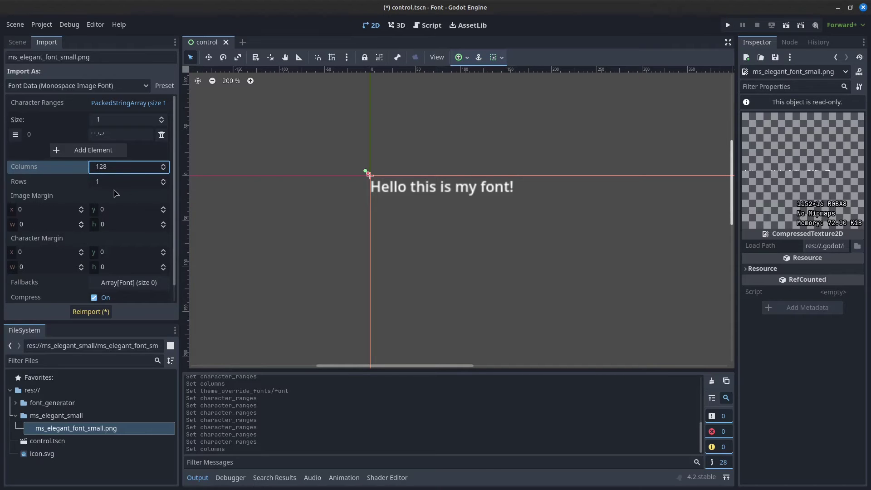
left_click(92, 315)
left_click(494, 259)
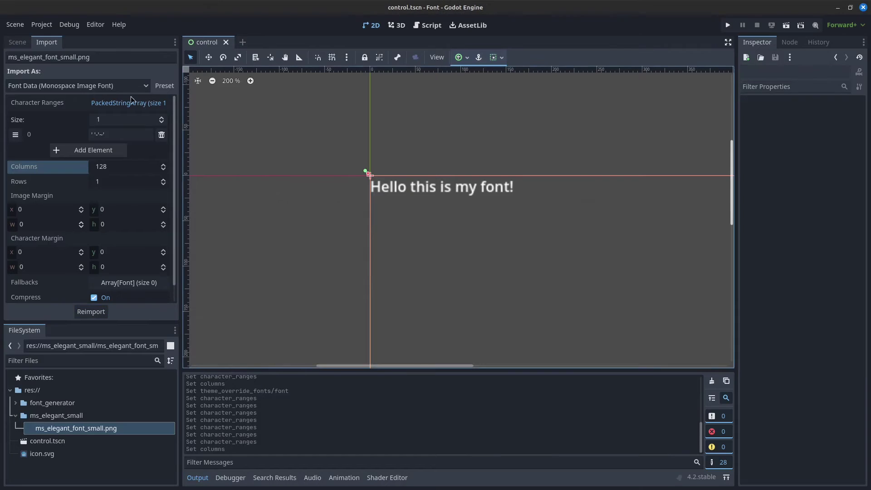
Step: Assign ms_elegant_font_small.png as the Label node's theme override font and inspect the rendered text
left_click(104, 90)
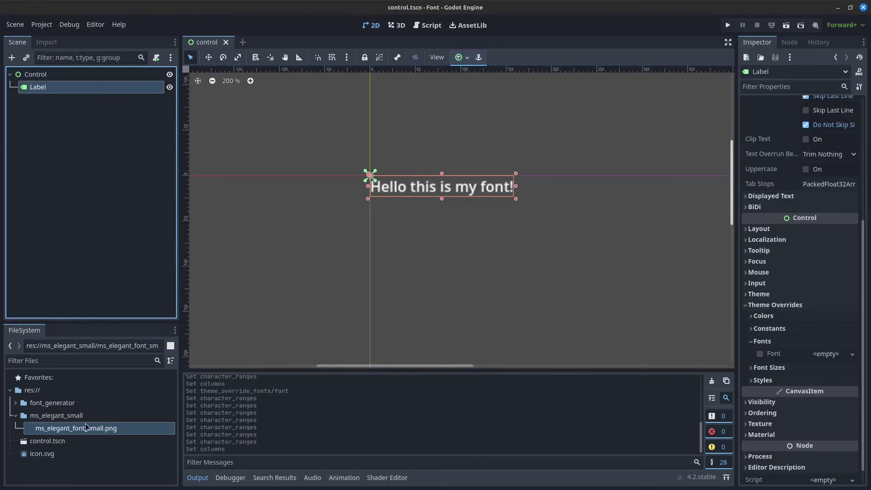
left_click_drag(102, 428, 824, 353)
scroll(383, 188, "up", 15)
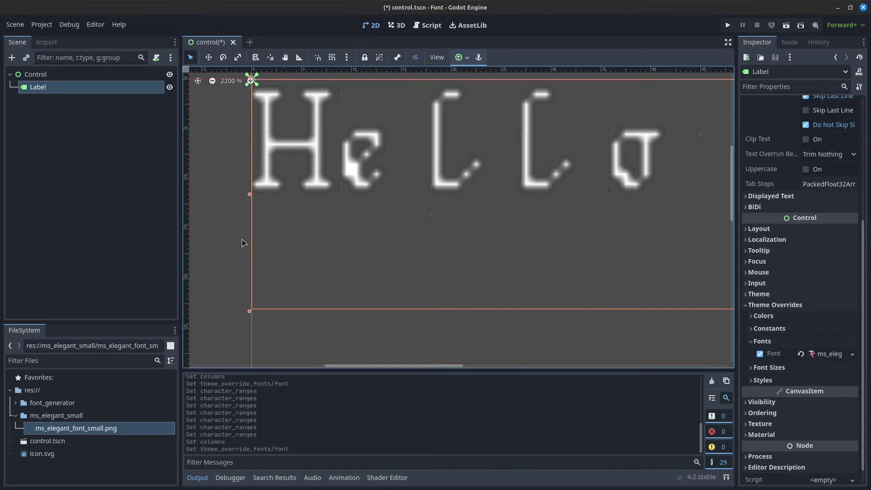
scroll(521, 233, "down", 9)
middle_click_drag(462, 206, 266, 188)
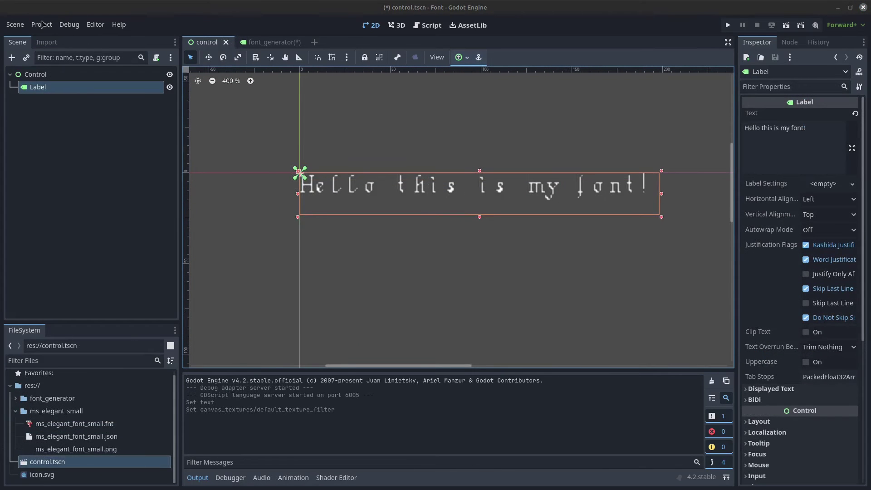
Step: Set the project's default canvas texture filter to Nearest and close the project settings
left_click(43, 23)
left_click(47, 37)
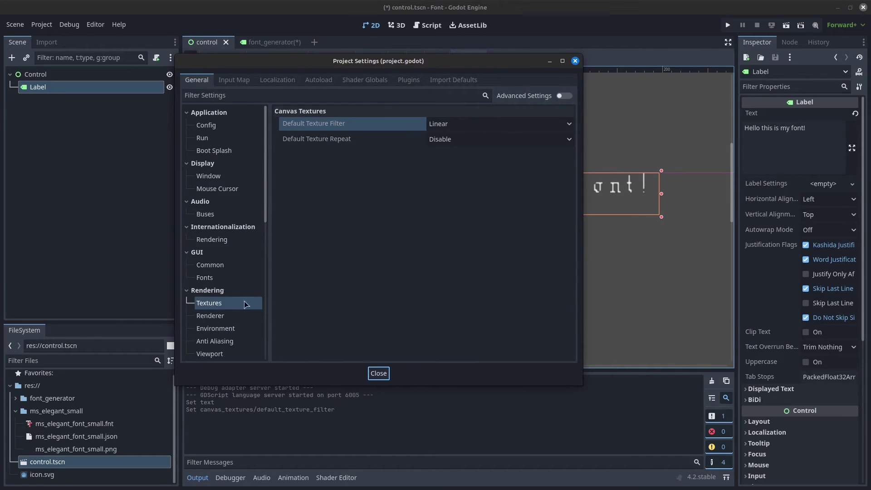
left_click(467, 124)
left_click(450, 138)
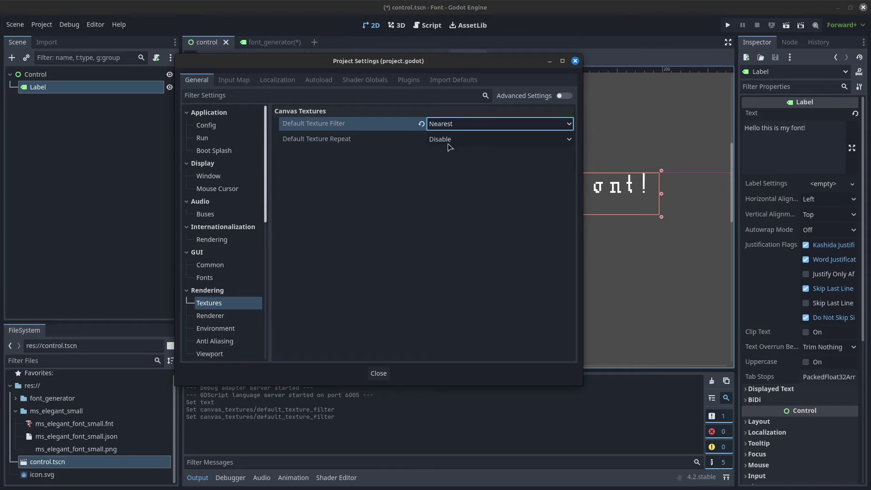
left_click(385, 372)
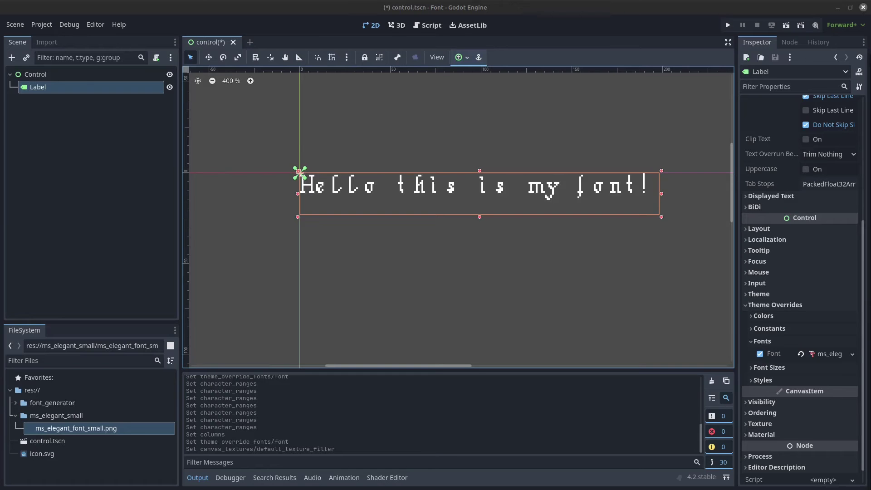
Step: Examine the header lines and character entries in ms_elegant_font_small.fnt in the text editor
left_click_drag(870, 136, 534, 31)
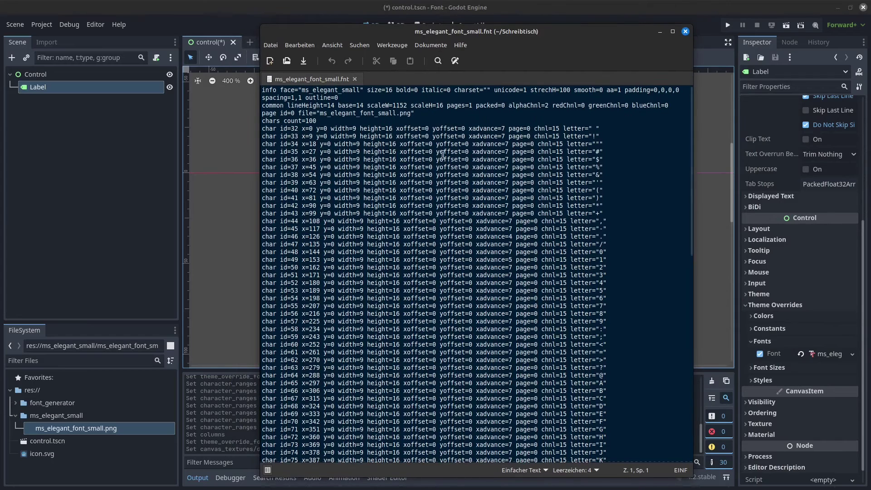
scroll(377, 119, "down", 2)
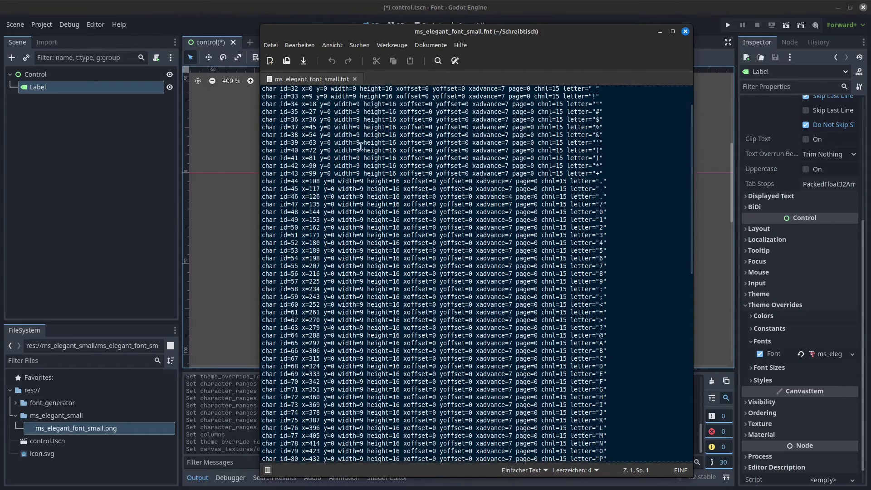
left_click_drag(689, 186, 689, 158)
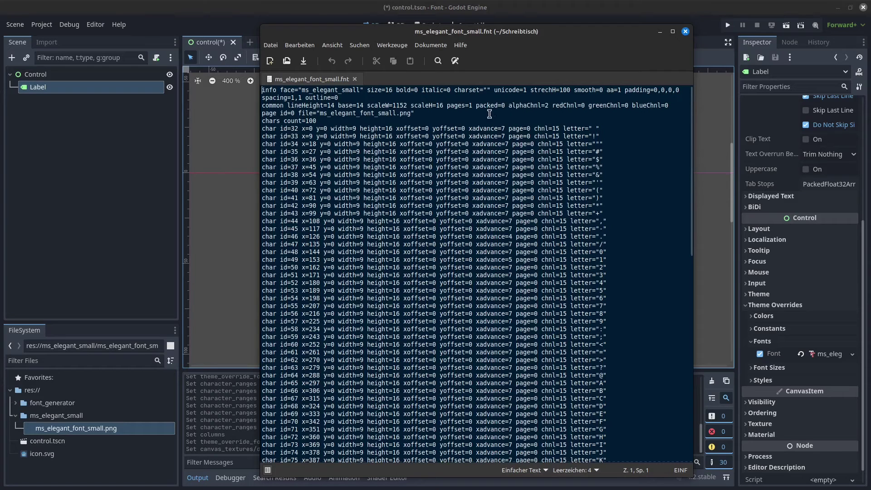
left_click_drag(386, 119, 248, 86)
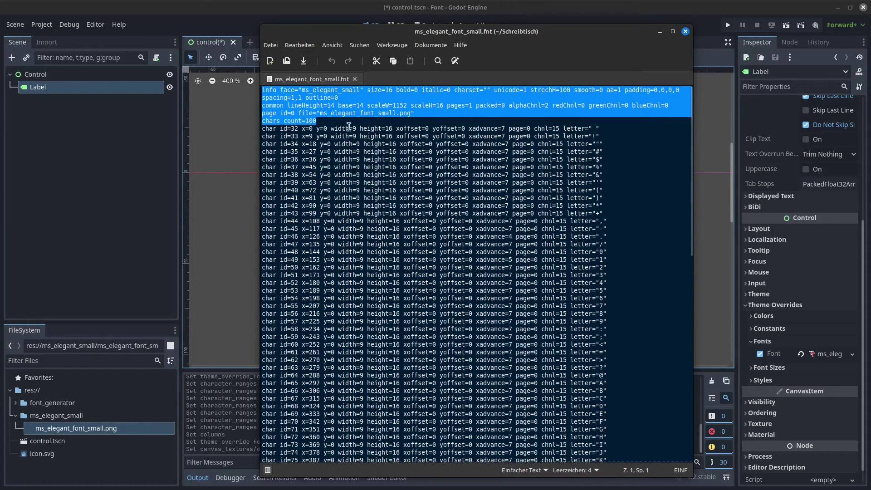
left_click_drag(265, 128, 617, 440)
scroll(512, 300, "down", 2)
scroll(520, 299, "down", 12)
scroll(576, 339, "down", 4)
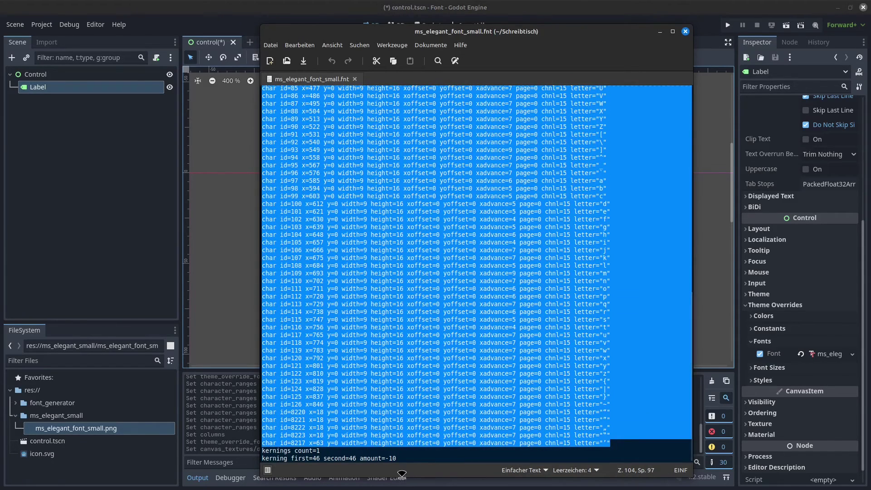
Step: Highlight the kerning lines at the end of the .fnt file, review its character entries again and close the file
left_click_drag(408, 455, 217, 448)
left_click_drag(396, 458, 263, 451)
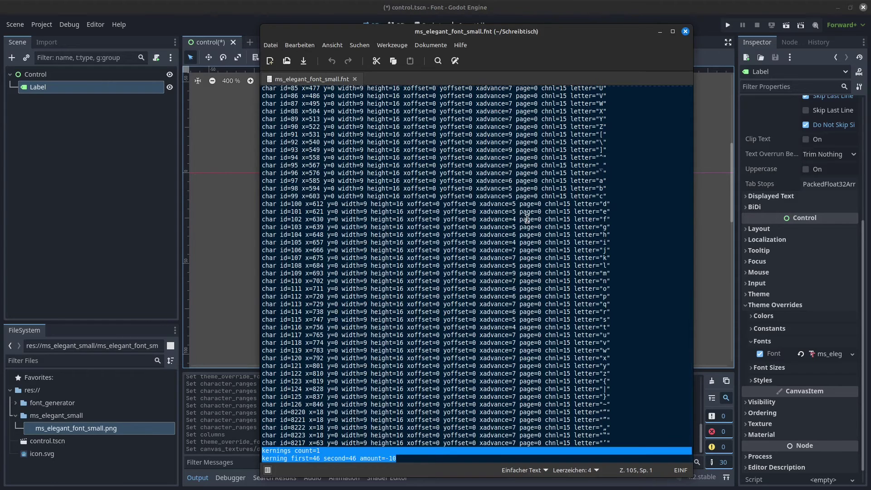
scroll(463, 225, "up", 1)
left_click(463, 225)
scroll(462, 224, "up", 5)
scroll(475, 218, "up", 9)
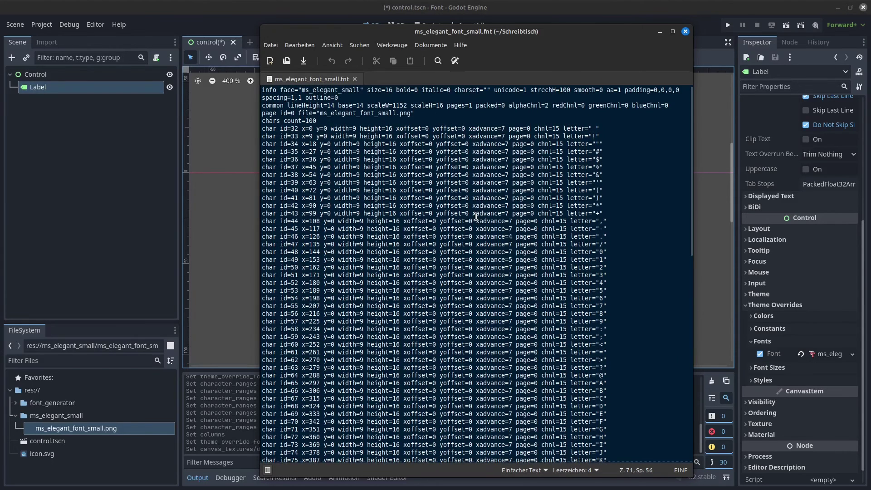
left_click(685, 32)
Step: Check the contents of the font_generator folder in the Godot project and collapse it again
left_click(15, 402)
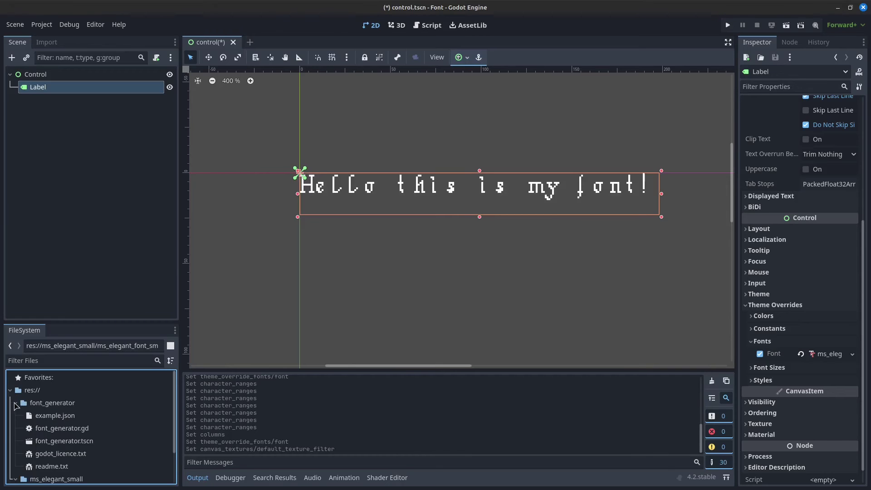
left_click(15, 403)
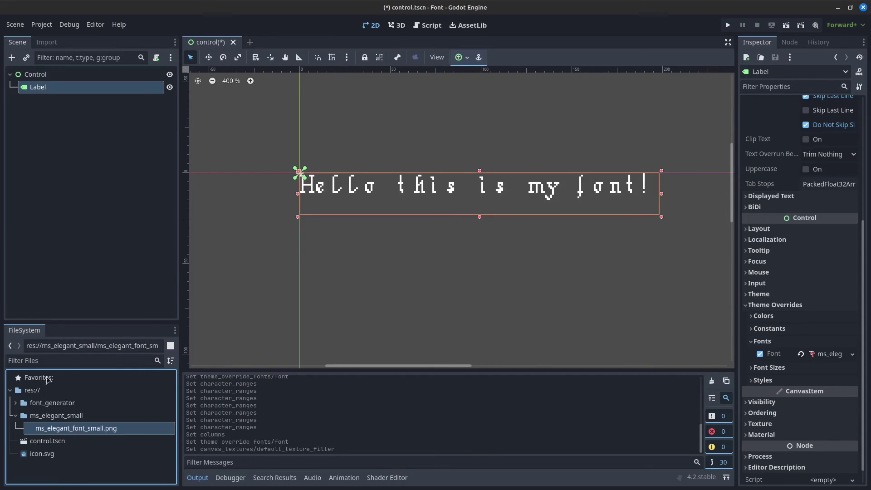
Step: Examine the general font settings, xadvance groups and kerning block in ms_elegant_font_small.json in the text editor
left_click_drag(870, 45, 497, 38)
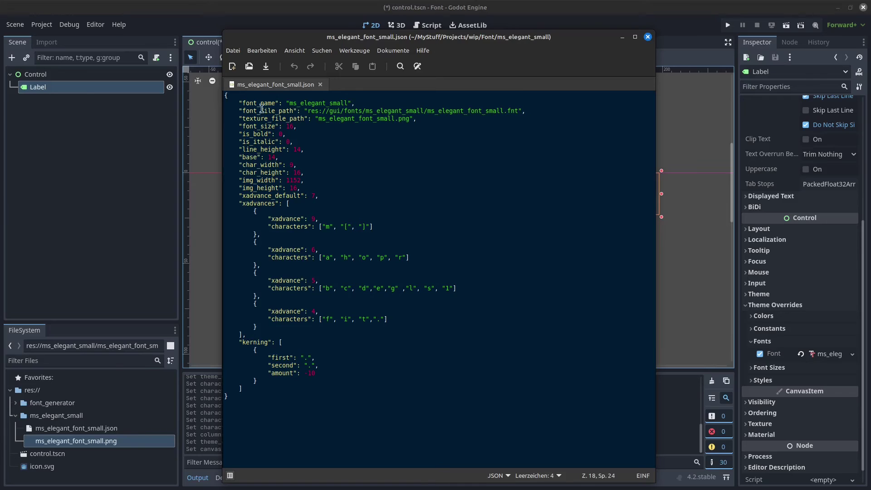
left_click(245, 99)
left_click_drag(245, 101, 396, 186)
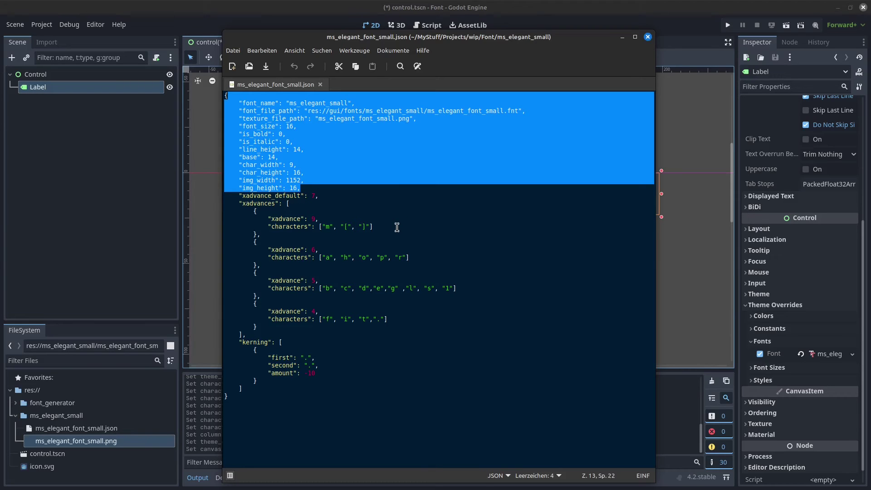
left_click_drag(239, 195, 489, 386)
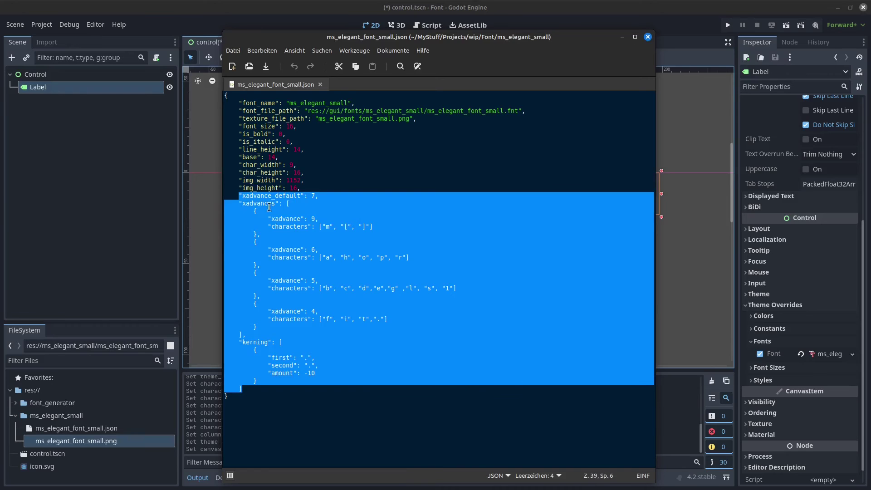
left_click(403, 171)
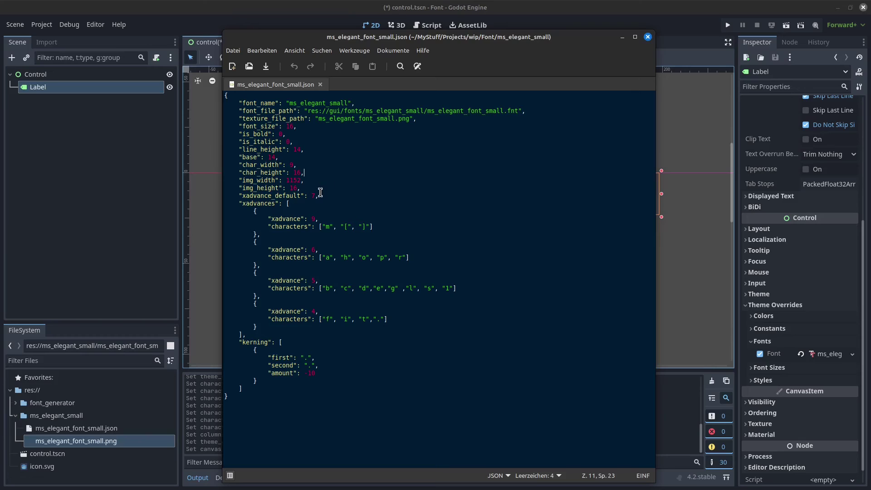
left_click_drag(321, 192, 214, 195)
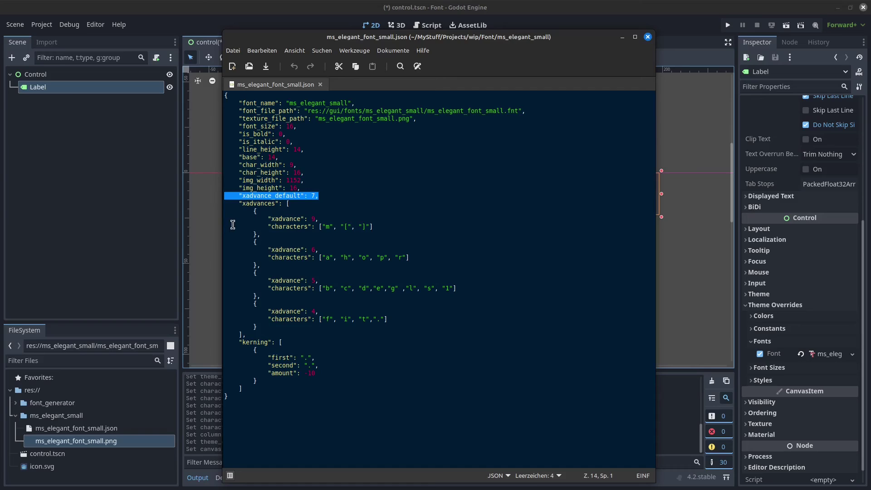
left_click_drag(226, 200, 467, 337)
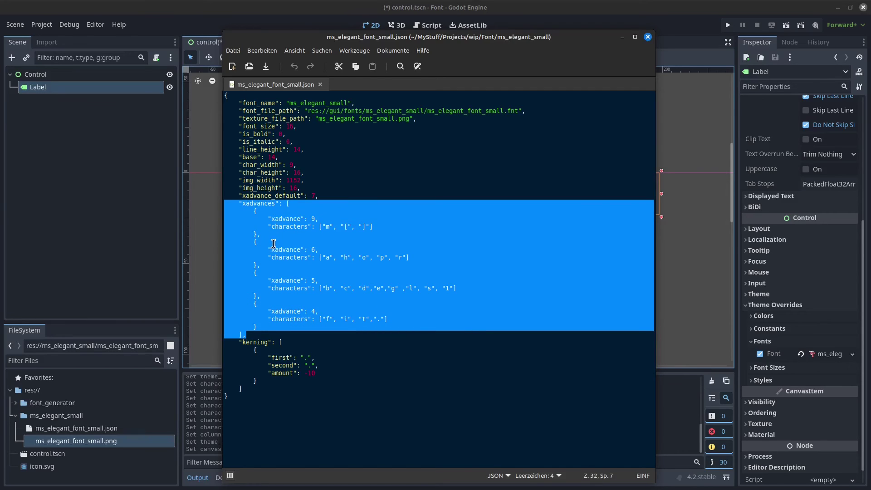
left_click_drag(239, 343, 342, 389)
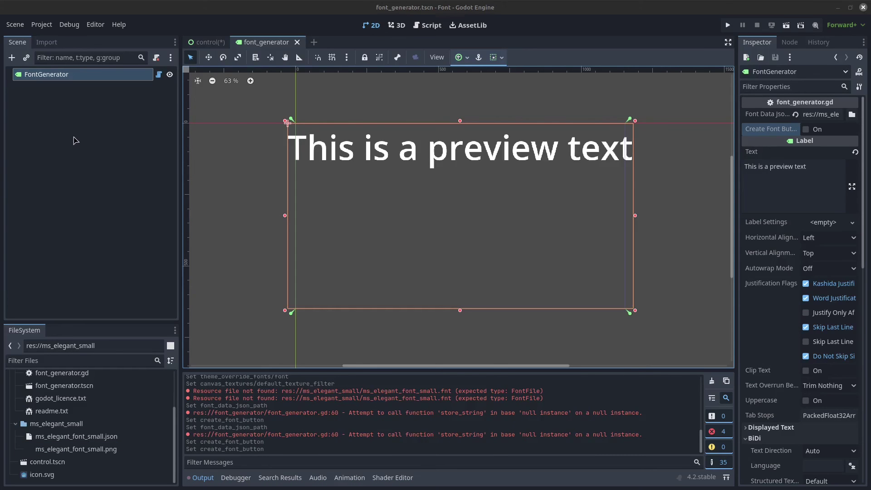
Step: Generate the .fnt file from the FontGenerator node's JSON data path with Create Font, and refocus the Godot editor to refresh the project files
scroll(86, 396, "up", 2)
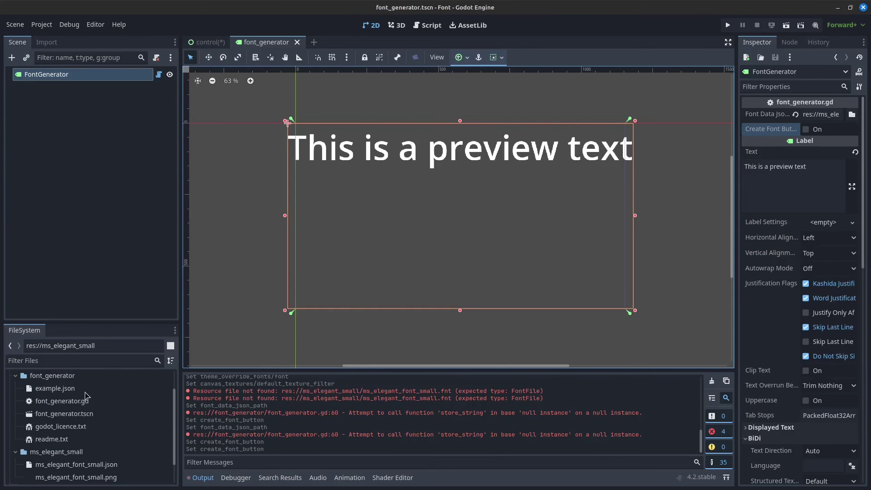
left_click(76, 414)
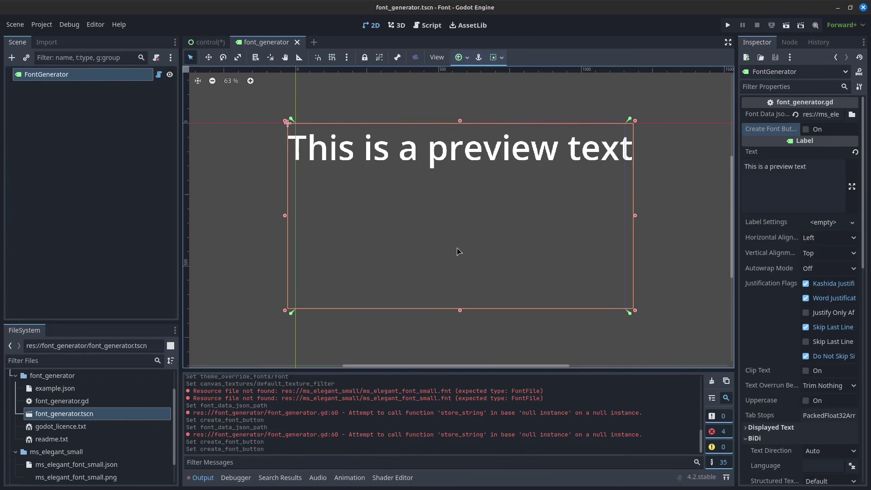
left_click_drag(828, 114, 858, 112)
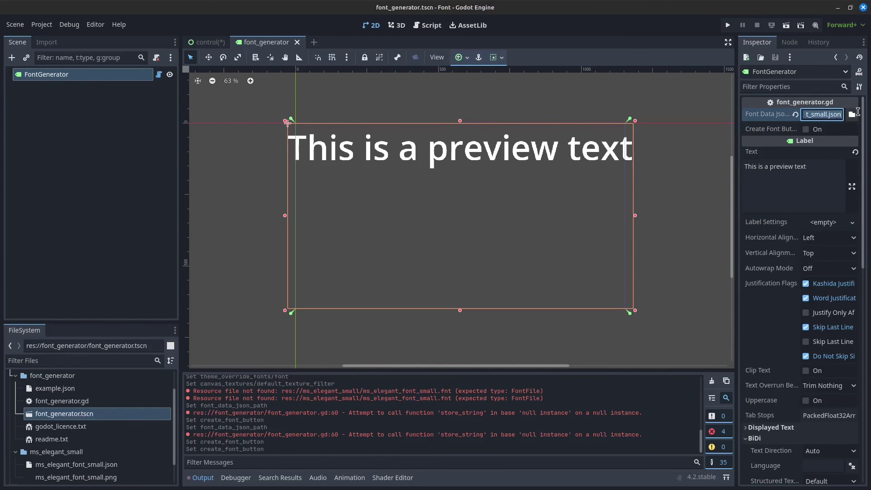
left_click(806, 132)
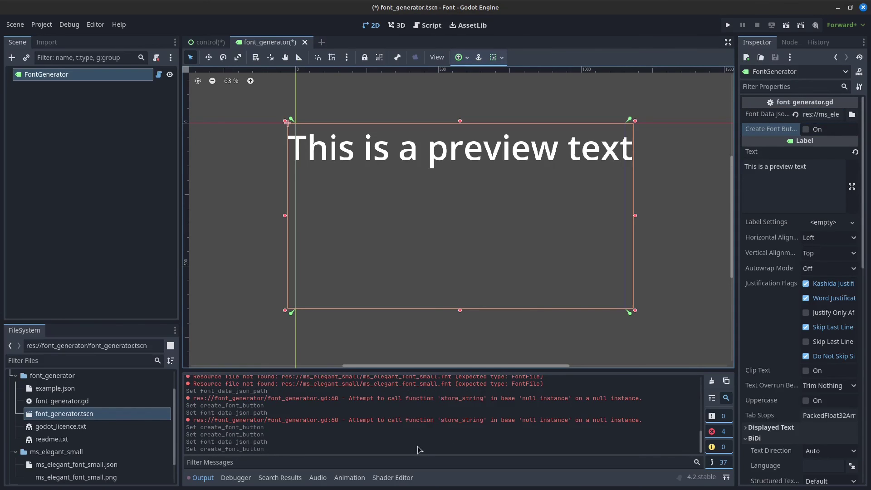
scroll(104, 475, "down", 2)
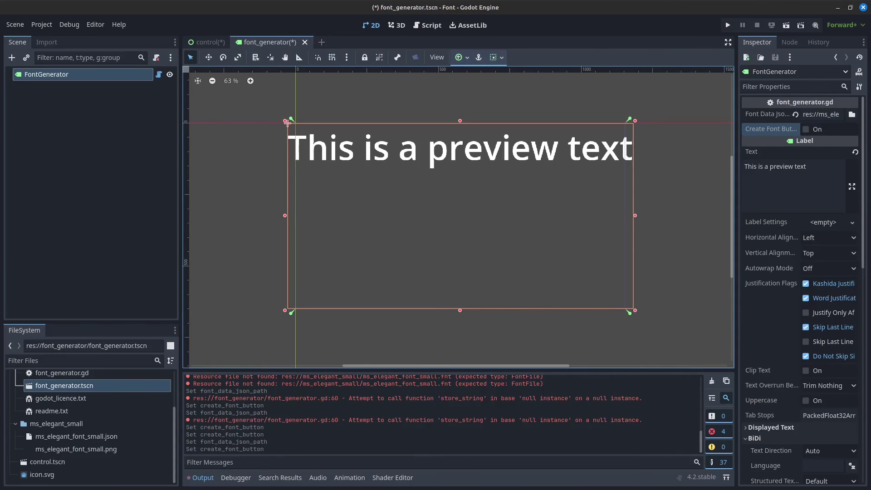
left_click(321, 16)
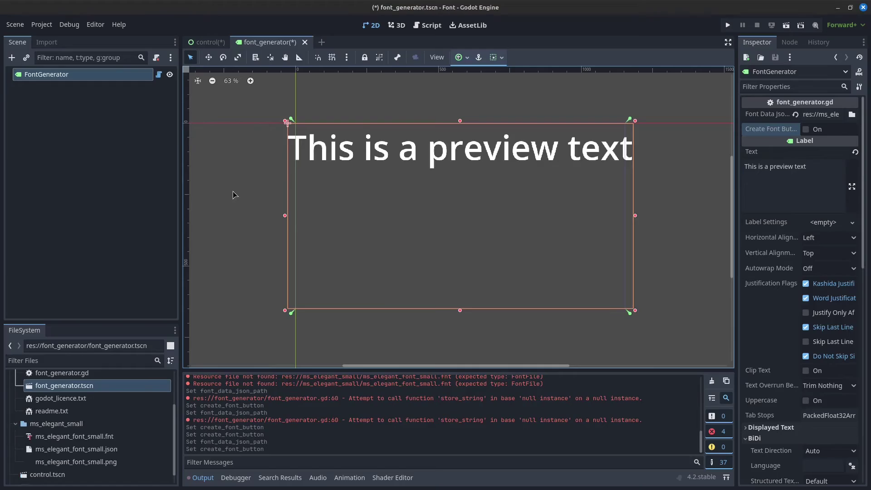
Step: Assign ms_elegant_font_small.fnt as the FontGenerator node's theme override font
left_click(103, 437)
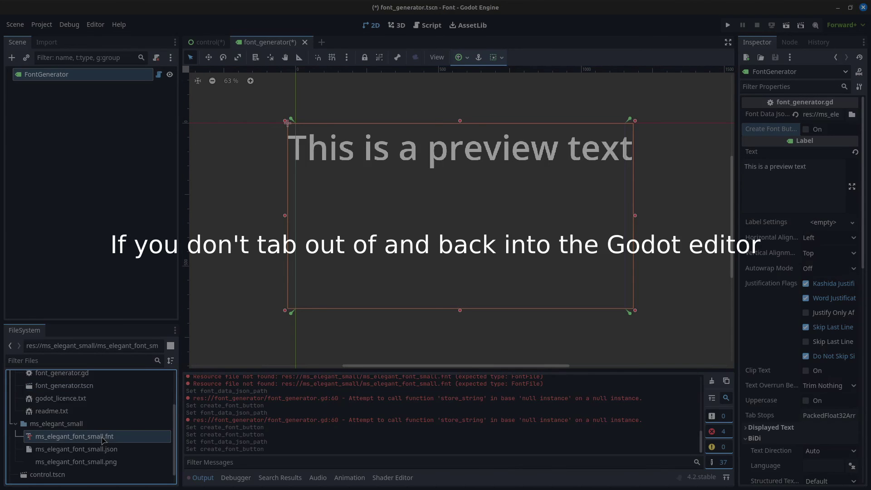
scroll(749, 360, "down", 8)
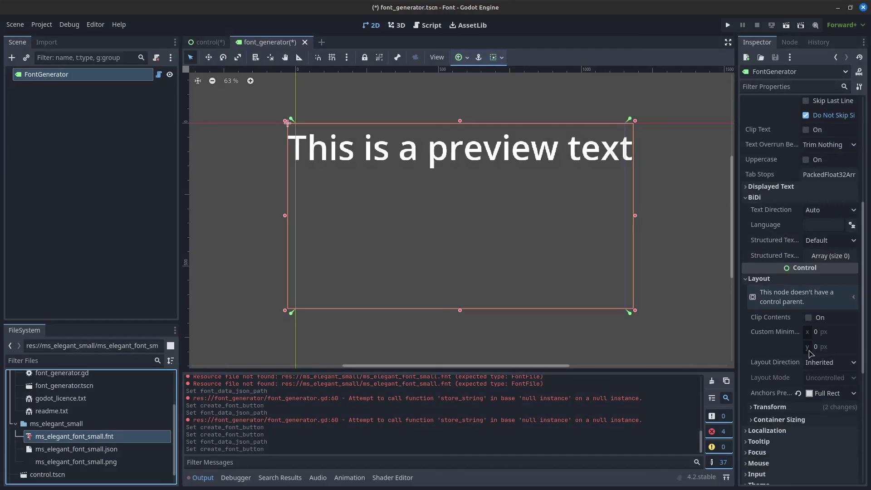
scroll(803, 289, "down", 5)
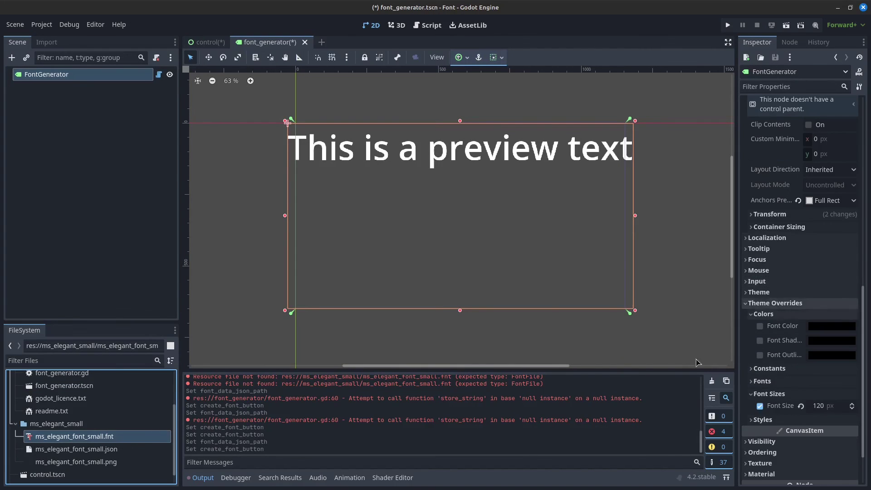
left_click(766, 380)
left_click_drag(104, 437, 826, 393)
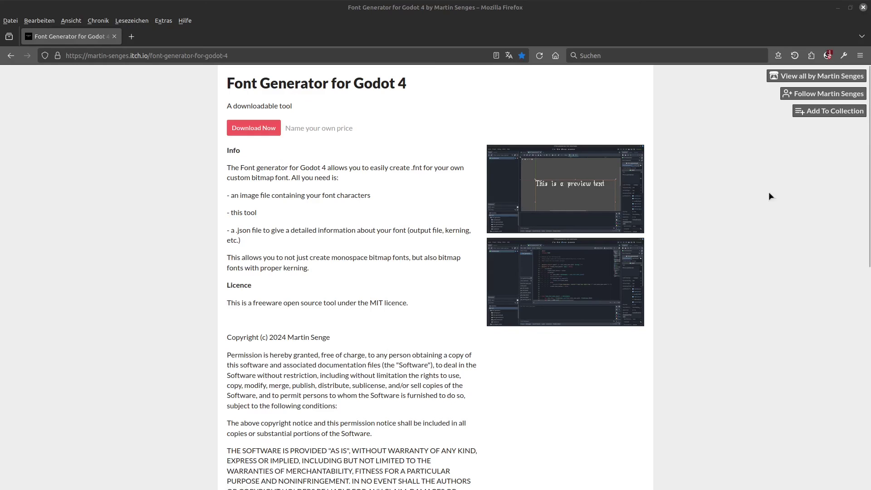
Step: Open the Font Generator developer's itch.io profile in Firefox and browse the published projects
left_click(784, 77)
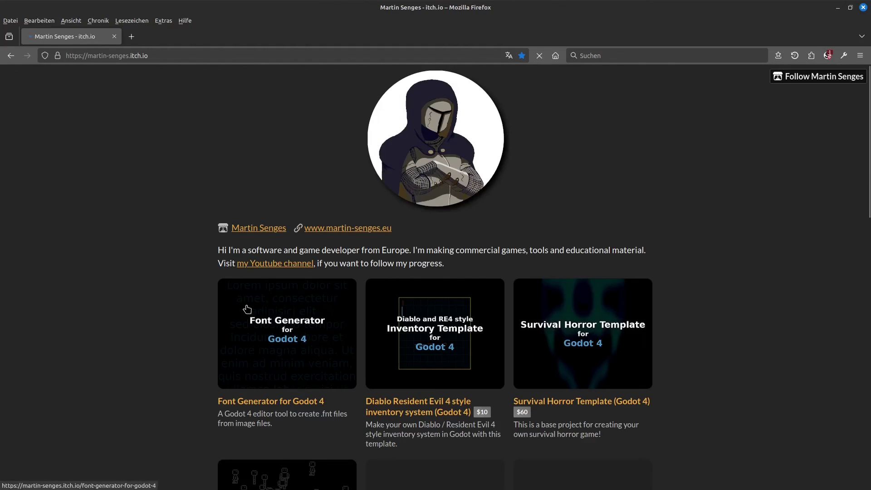
scroll(692, 225, "down", 5)
scroll(750, 248, "down", 6)
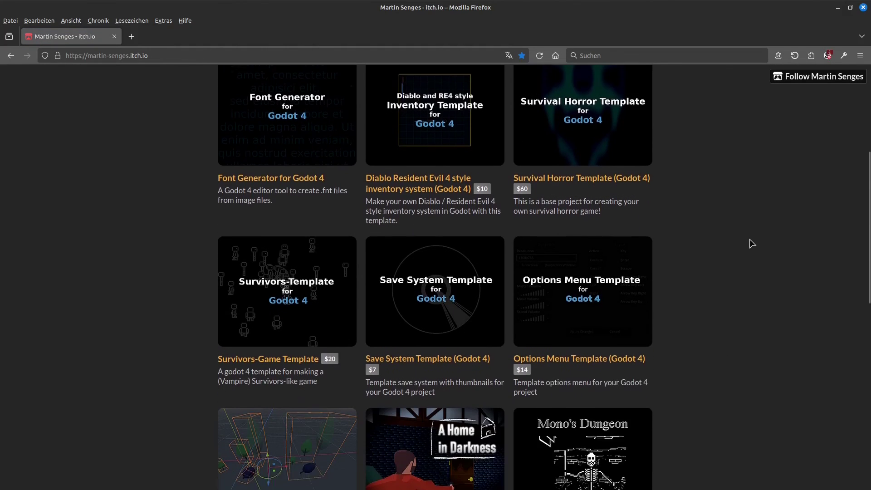
scroll(754, 235, "down", 6)
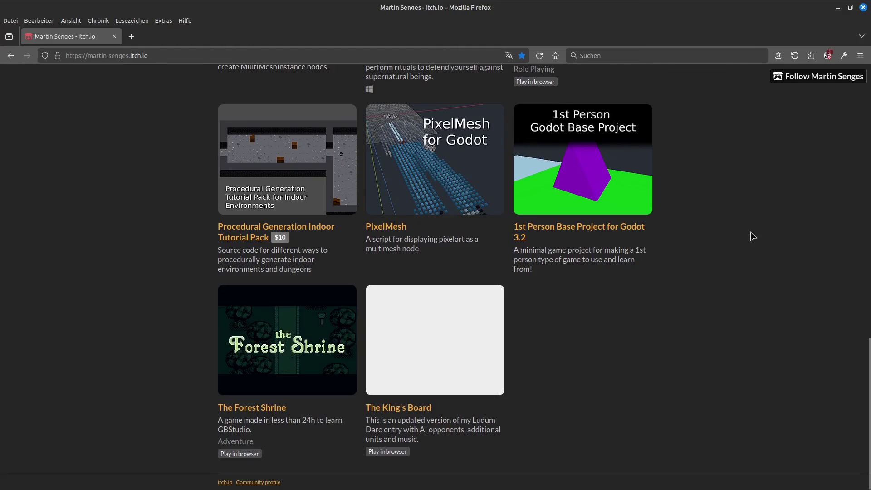
scroll(752, 236, "up", 8)
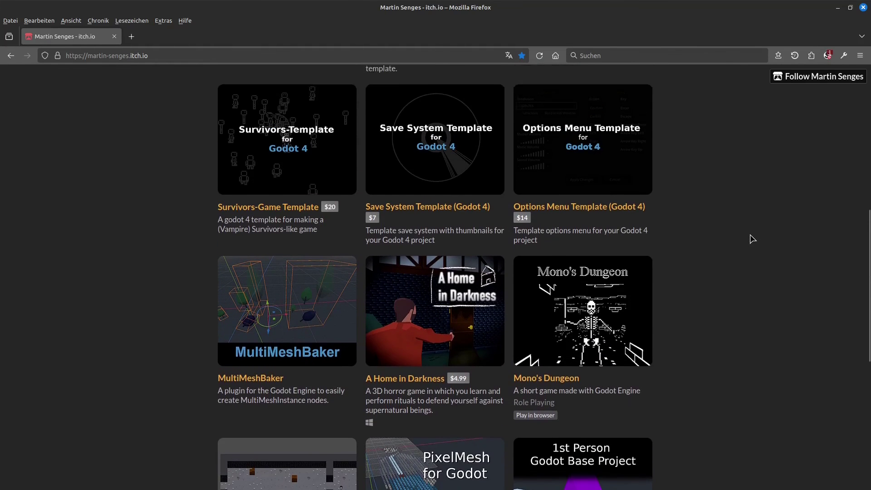